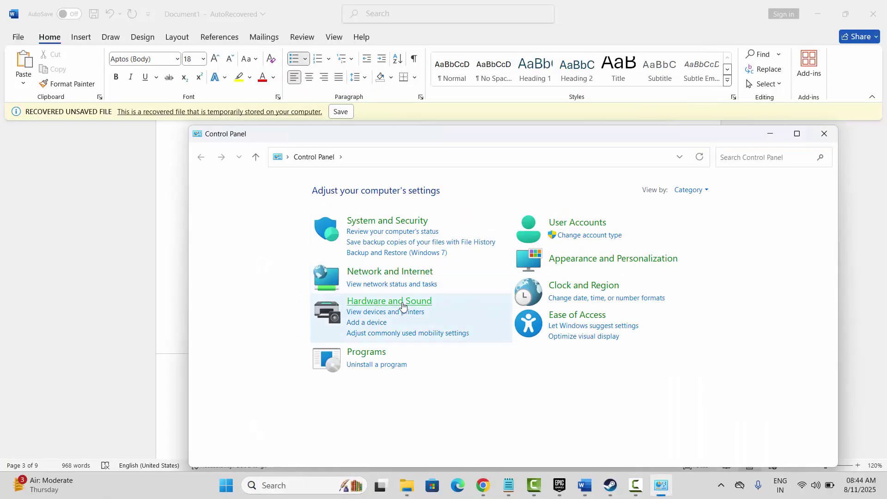
Open the Hardware and Sound group from Control Panel's category view
{"action": "left_click", "coordinate": [399, 302]}
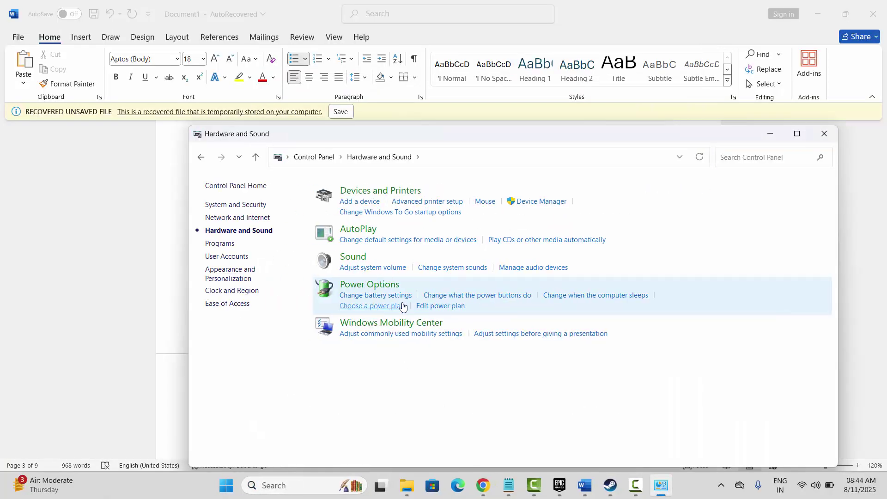
Open the Speakers device's properties on the Advanced tab from the Sound dialog
{"action": "left_click", "coordinate": [362, 262]}
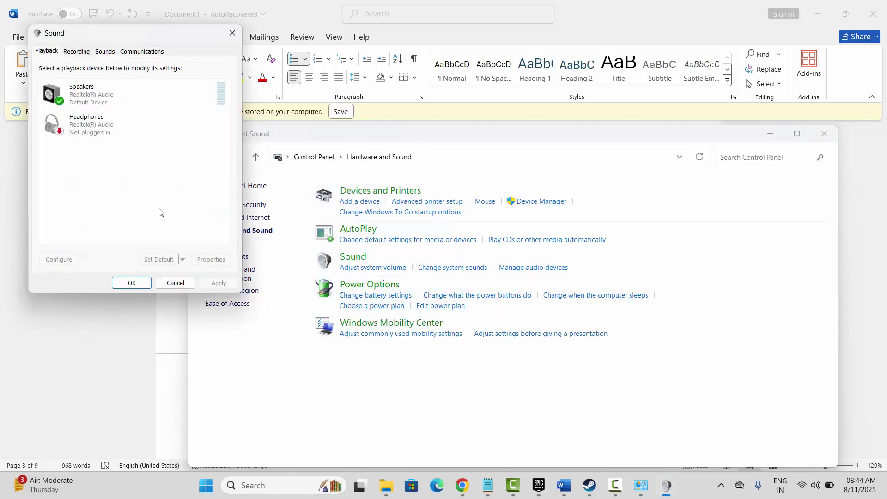
{"action": "left_click", "coordinate": [104, 99]}
{"action": "right_click", "coordinate": [103, 98]}
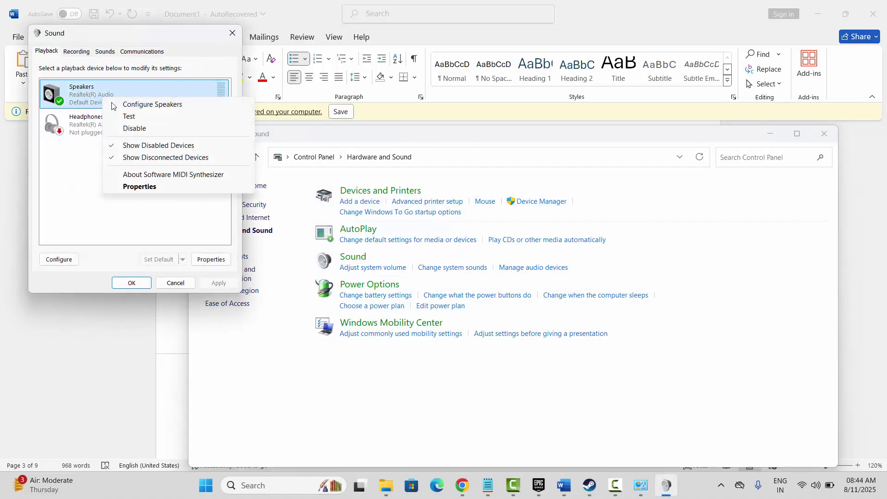
{"action": "left_click", "coordinate": [145, 186]}
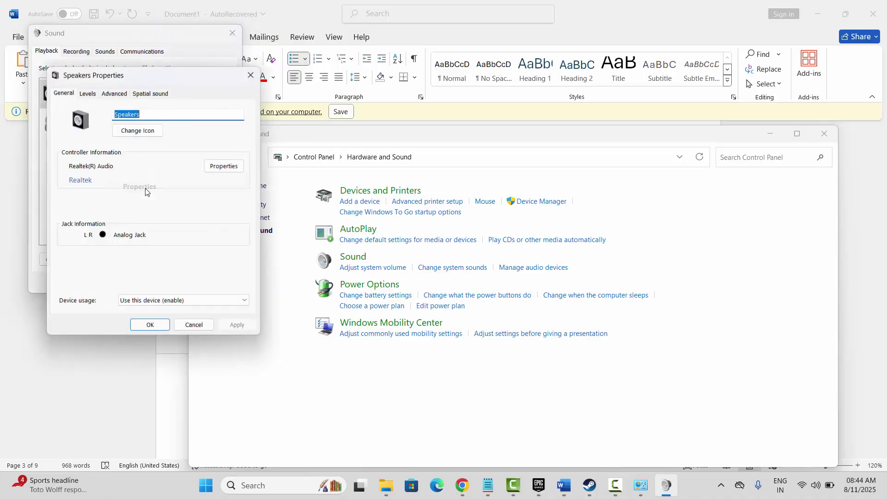
{"action": "left_click", "coordinate": [115, 93]}
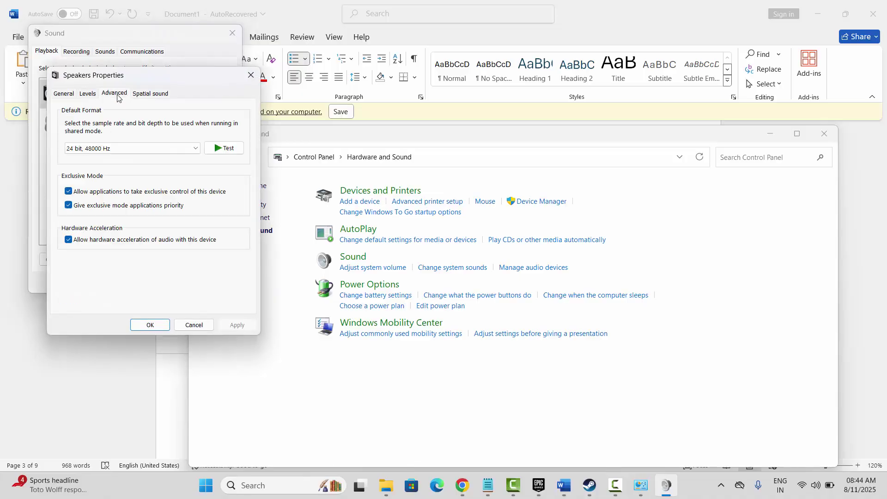
Set the Speakers default format to 24 bit, 44100 Hz and close both dialogs
{"action": "left_click", "coordinate": [195, 149]}
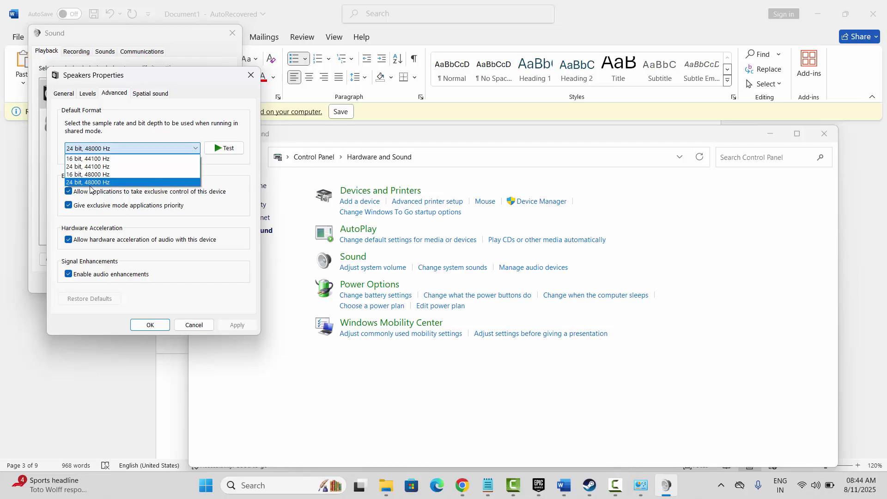
{"action": "left_click", "coordinate": [223, 173]}
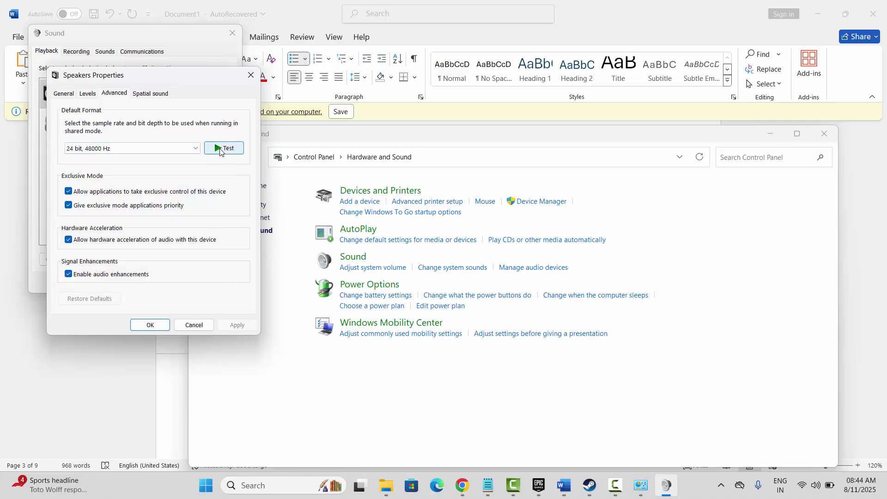
{"action": "left_click", "coordinate": [194, 150]}
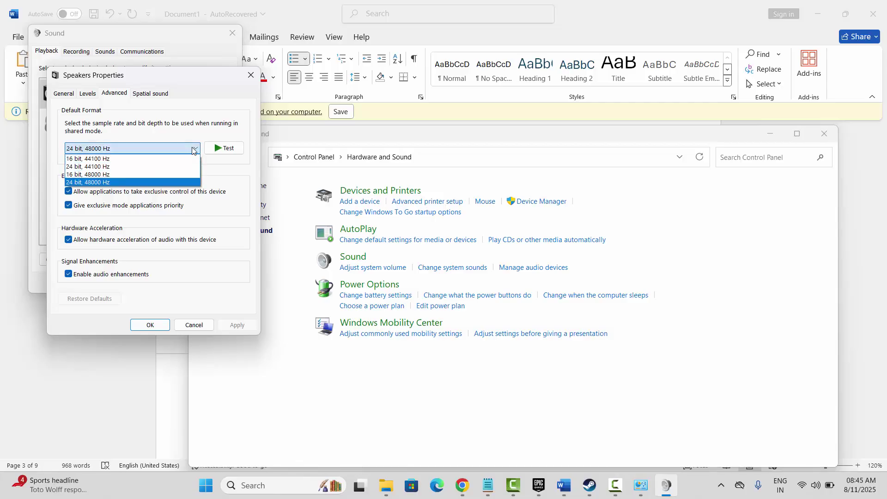
{"action": "left_click", "coordinate": [103, 169]}
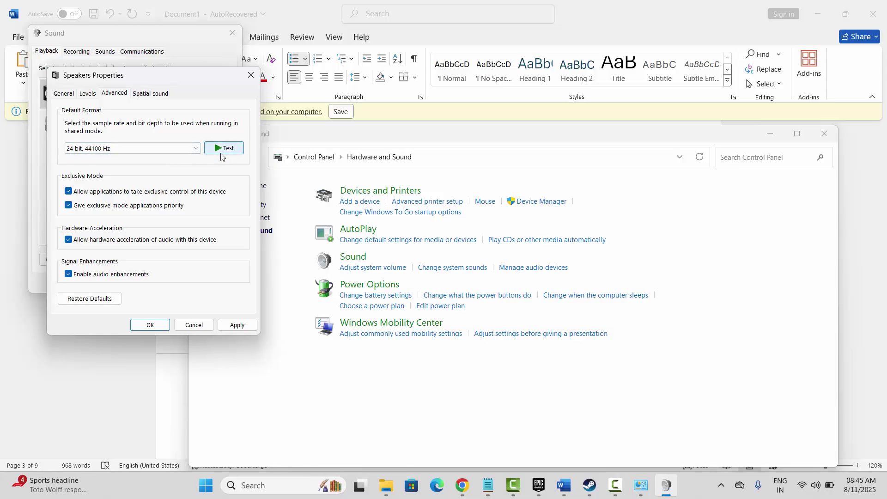
{"action": "left_click", "coordinate": [249, 79]}
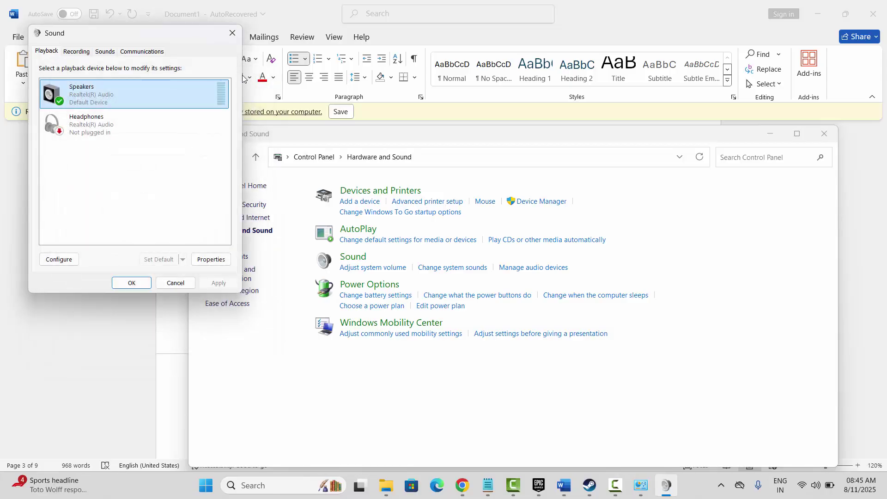
{"action": "left_click", "coordinate": [232, 33]}
Close Hardware and Sound and scroll the Word guide to Method 2: Update Audio Driver
{"action": "left_click", "coordinate": [824, 134]}
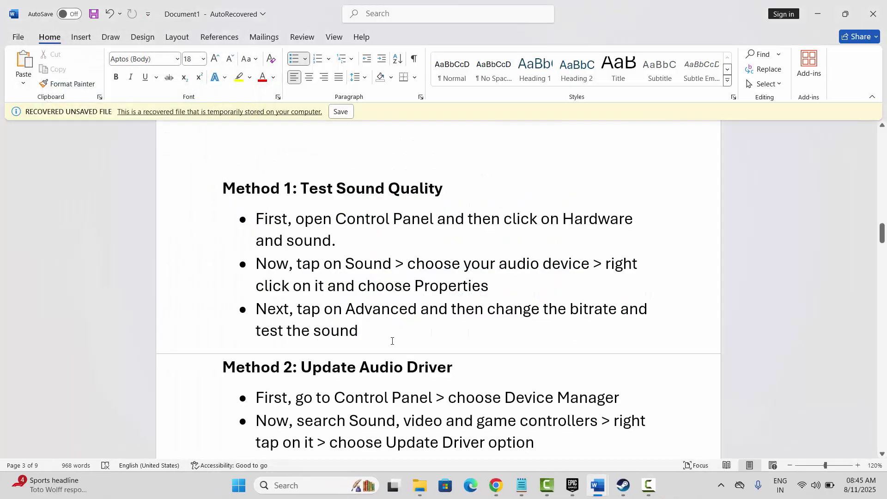
{"action": "scroll", "coordinate": [393, 342], "scroll_direction": "down", "scroll_amount": 3}
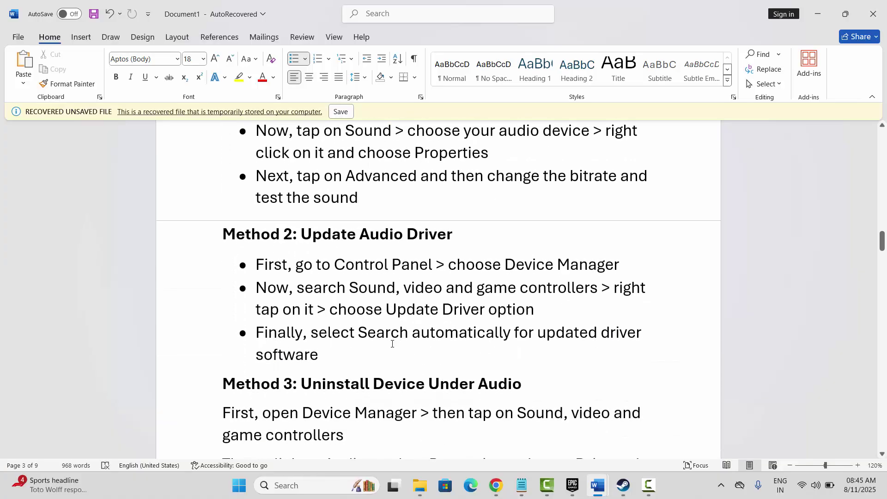
{"action": "scroll", "coordinate": [392, 344], "scroll_direction": "down", "scroll_amount": 1}
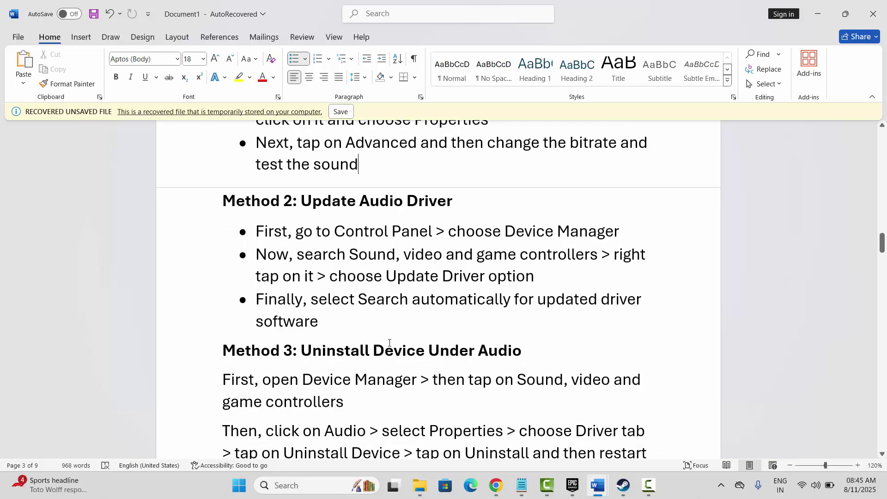
{"action": "left_click", "coordinate": [304, 486]}
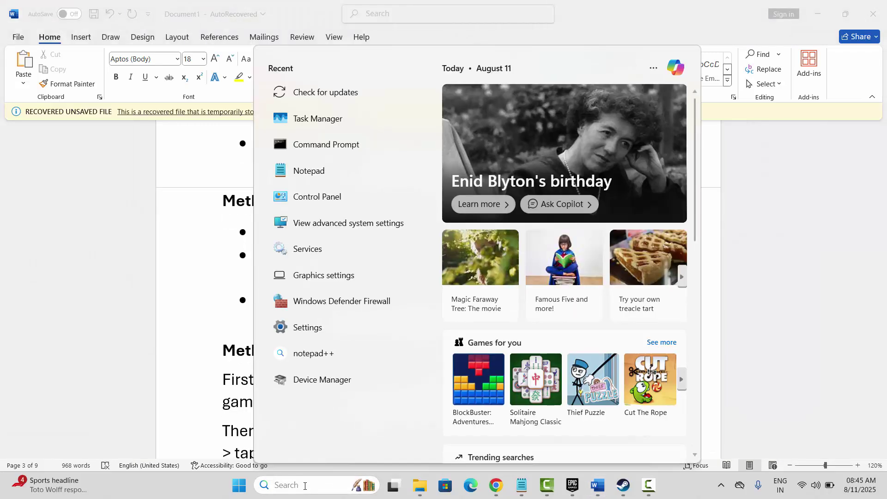
{"action": "left_click", "coordinate": [198, 349]}
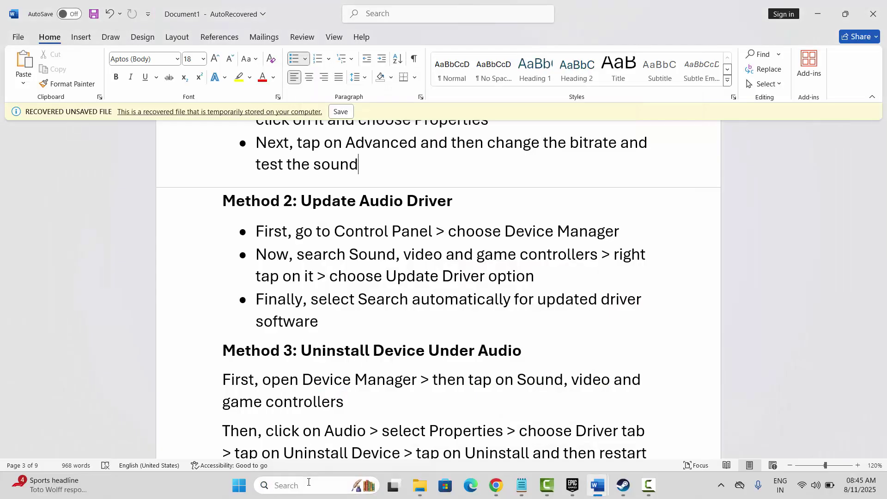
{"action": "left_click", "coordinate": [314, 485]}
Start a driver update for Realtek(R) Audio in Device Manager, then cancel and close it
{"action": "left_click", "coordinate": [326, 382]}
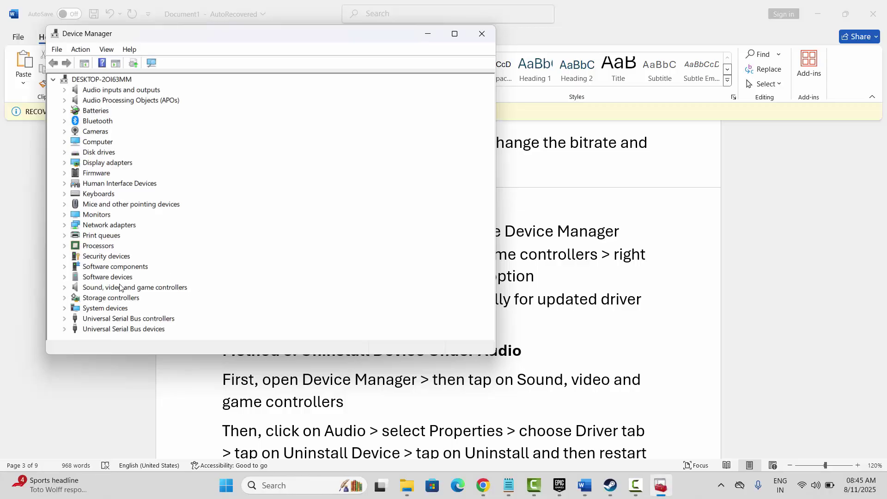
{"action": "left_click", "coordinate": [64, 288]}
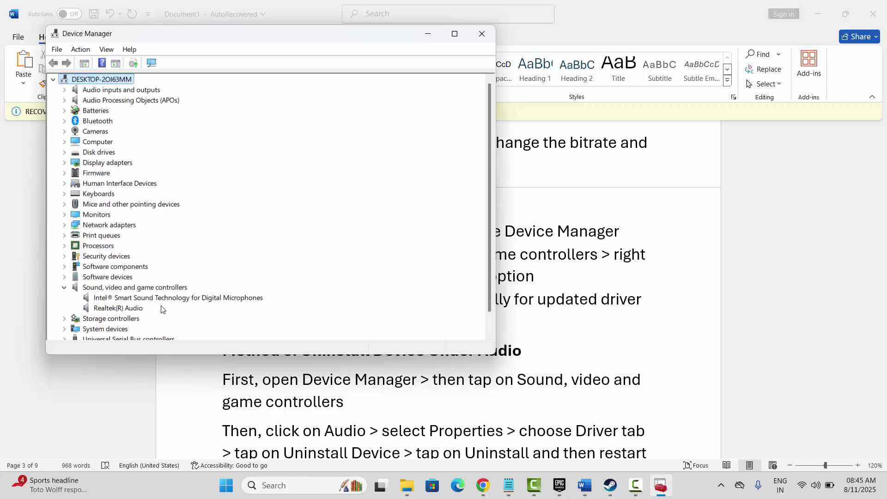
{"action": "left_click", "coordinate": [137, 309]}
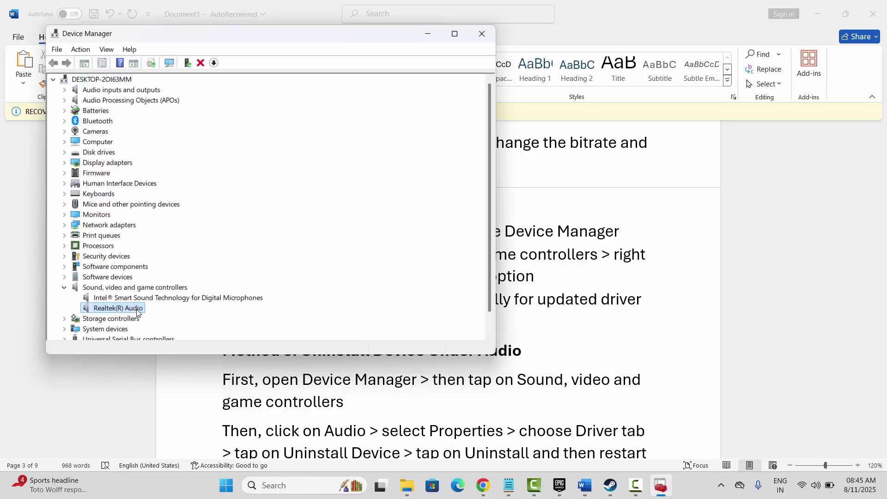
{"action": "right_click", "coordinate": [136, 312]}
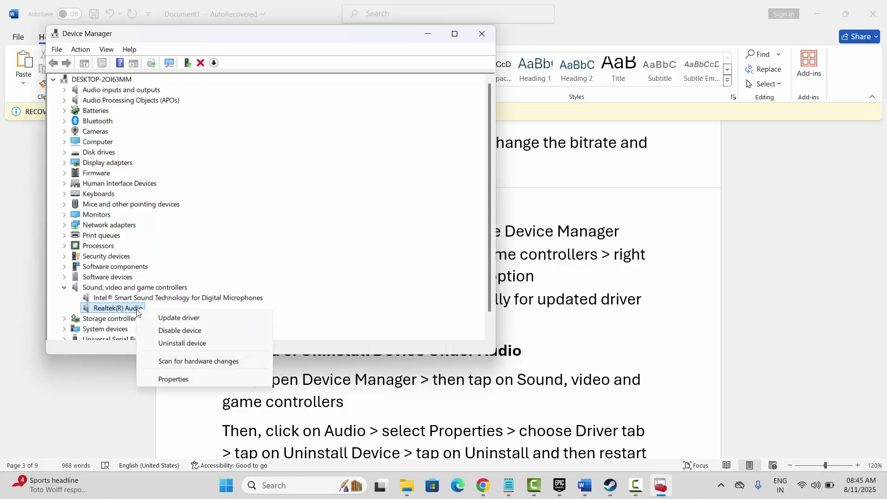
{"action": "left_click", "coordinate": [180, 318]}
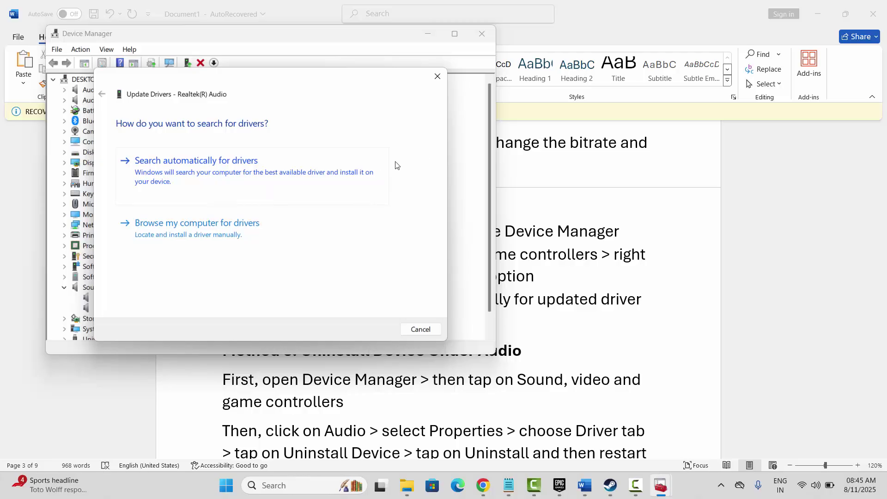
{"action": "left_click", "coordinate": [438, 77]}
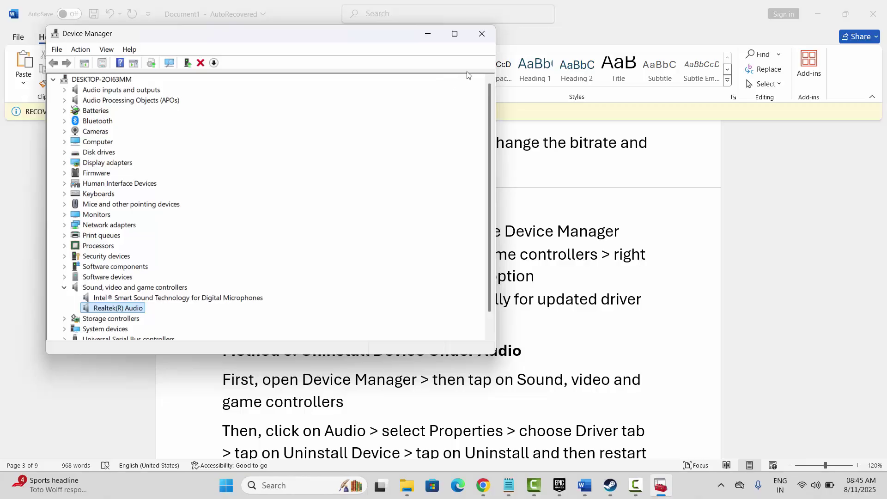
{"action": "left_click", "coordinate": [481, 33]}
Scroll the guide to Method 3 and reopen Device Manager from Search's Recent list
{"action": "scroll", "coordinate": [457, 271], "scroll_direction": "down", "scroll_amount": 3}
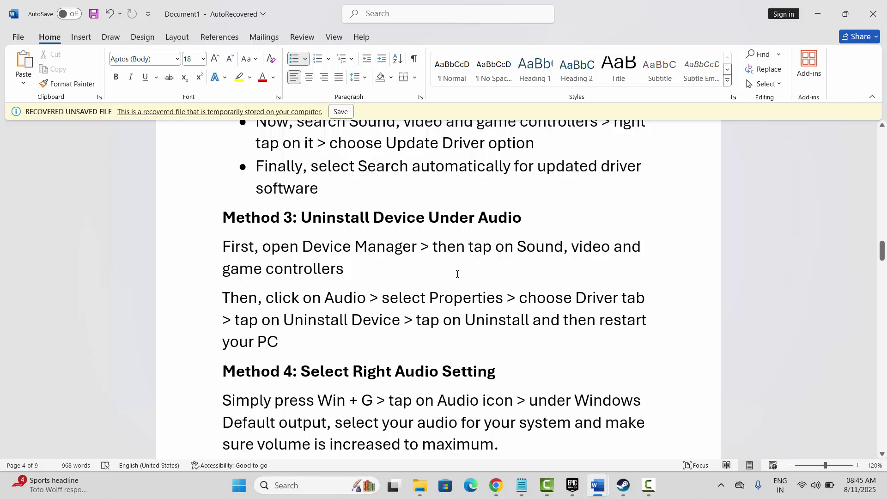
{"action": "left_click_drag", "start_coordinate": [429, 218], "coordinate": [488, 218]}
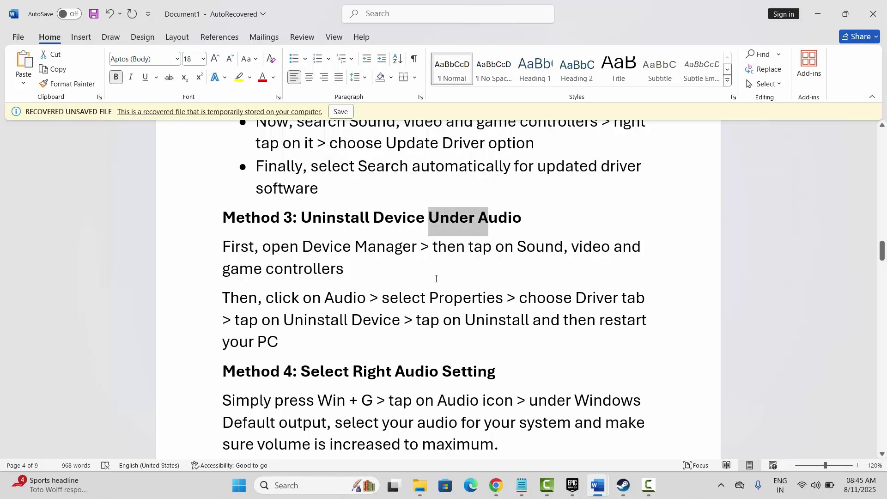
{"action": "left_click", "coordinate": [290, 492]}
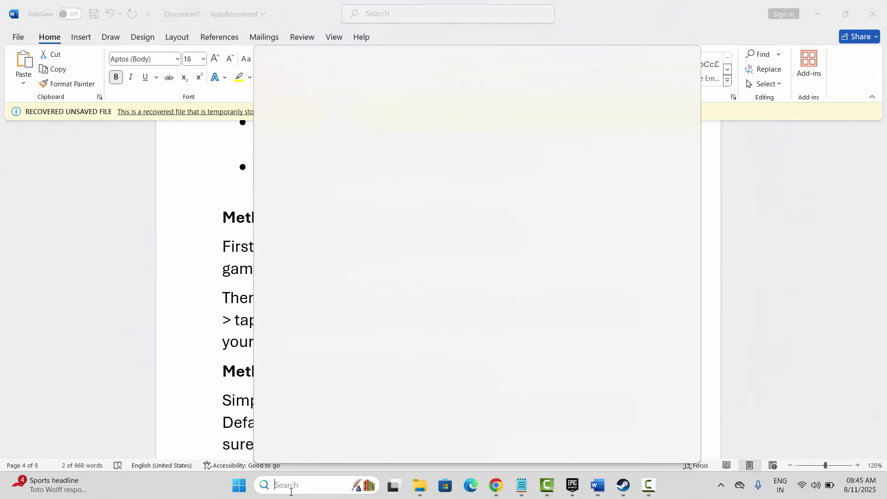
{"action": "left_click", "coordinate": [330, 382]}
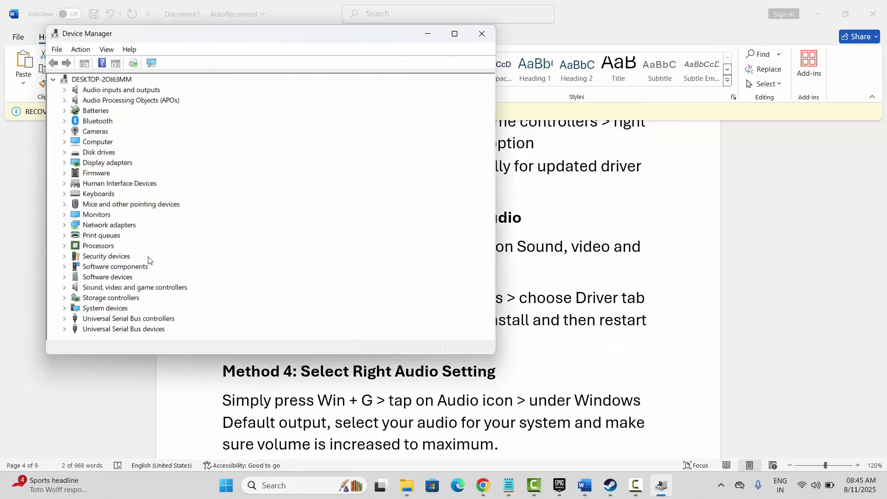
Check Realtek(R) Audio's Driver tab (version 6.0.9614.1), then close it and Device Manager
{"action": "left_click", "coordinate": [65, 288]}
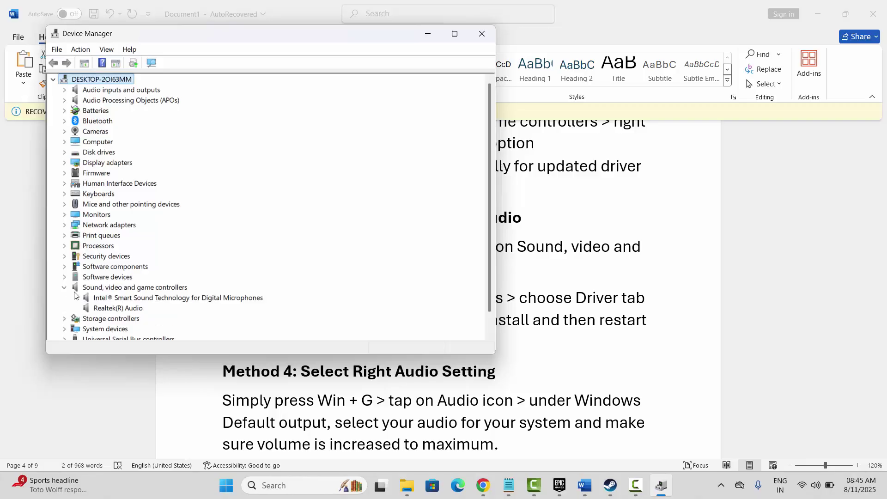
{"action": "left_click", "coordinate": [136, 308]}
{"action": "right_click", "coordinate": [137, 309]}
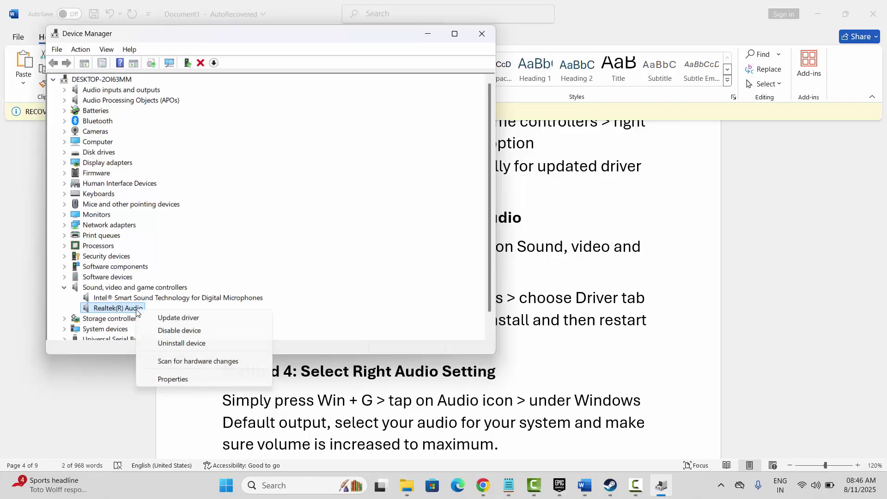
{"action": "left_click", "coordinate": [173, 379]}
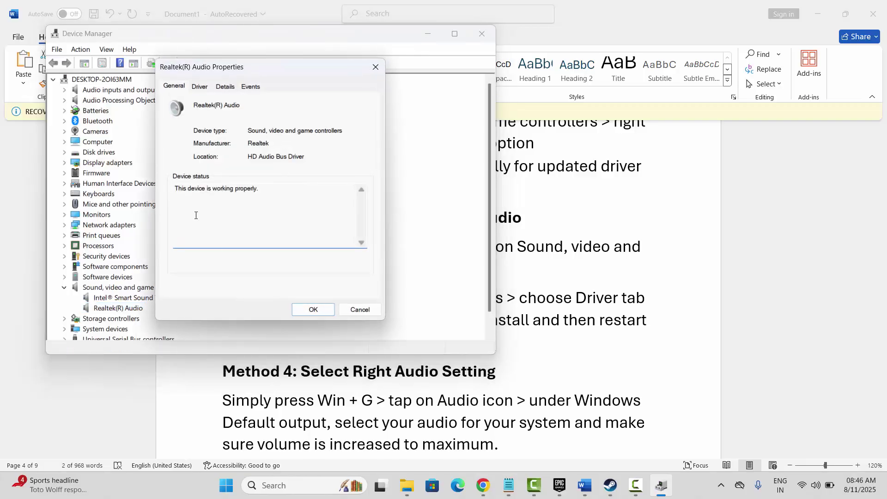
{"action": "left_click", "coordinate": [200, 87]}
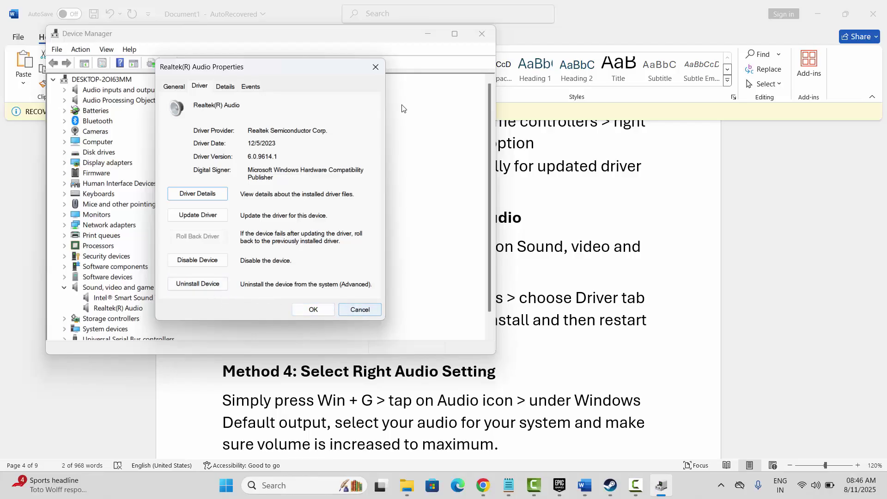
{"action": "left_click", "coordinate": [376, 68]}
{"action": "left_click", "coordinate": [481, 33]}
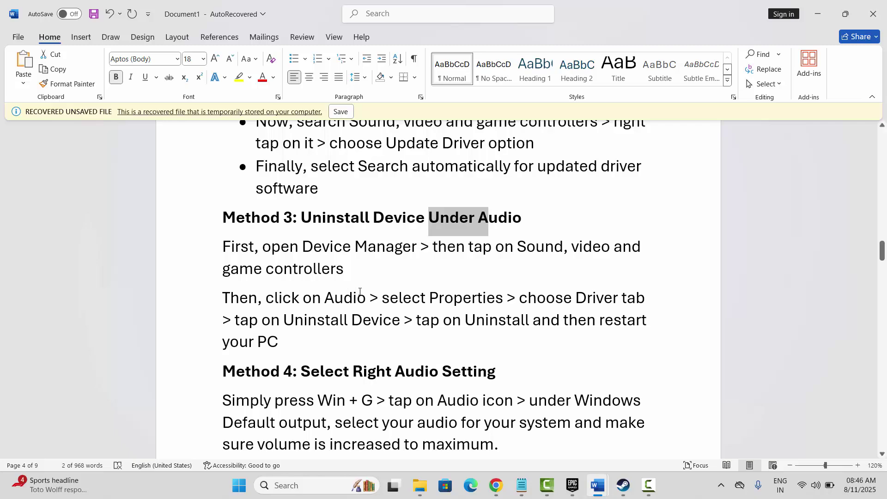
Raise the system volume to 100 with the volume-up key
{"action": "scroll", "coordinate": [360, 291], "scroll_direction": "down", "scroll_amount": 3}
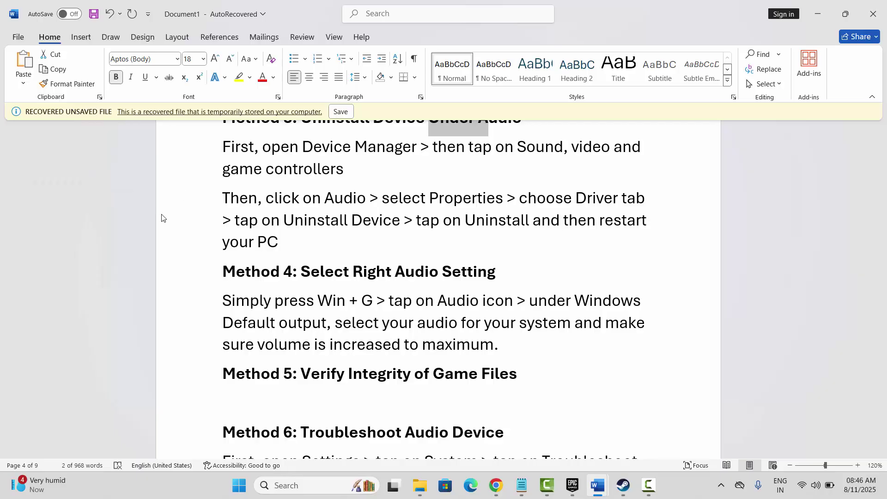
{"action": "key", "text": "XF86AudioRaiseVolume"}
{"action": "key", "text": "XF86AudioRaiseVolume"}
{"action": "key", "text": "XF86AudioRaiseVolume"}
{"action": "key", "text": "XF86AudioRaiseVolume"}
{"action": "key", "text": "XF86AudioRaiseVolume"}
{"action": "key", "text": "XF86AudioRaiseVolume"}
{"action": "key", "text": "XF86AudioRaiseVolume"}
{"action": "key", "text": "XF86AudioRaiseVolume"}
{"action": "key", "text": "XF86AudioRaiseVolume"}
{"action": "key", "text": "XF86AudioRaiseVolume"}
{"action": "key", "text": "XF86AudioRaiseVolume"}
{"action": "key", "text": "XF86AudioRaiseVolume"}
{"action": "key", "text": "XF86AudioRaiseVolume"}
{"action": "key", "text": "XF86AudioRaiseVolume"}
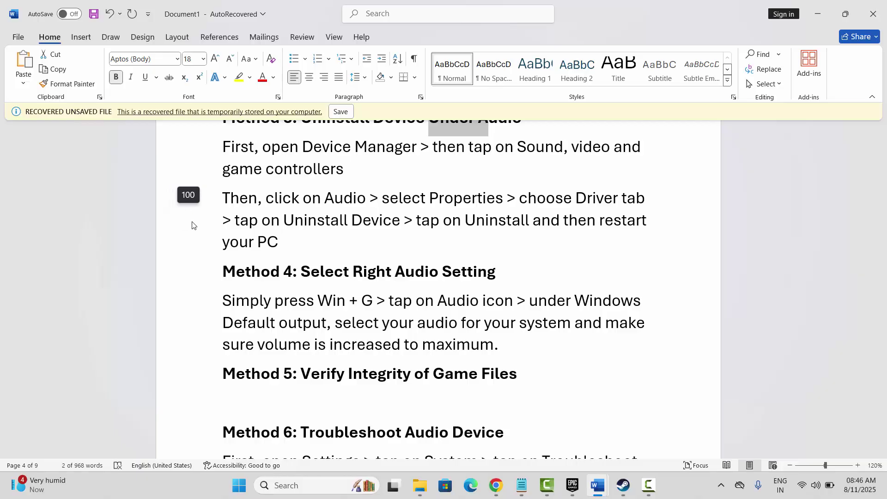
{"action": "key", "text": "XF86AudioRaiseVolume"}
{"action": "key", "text": "XF86AudioRaiseVolume"}
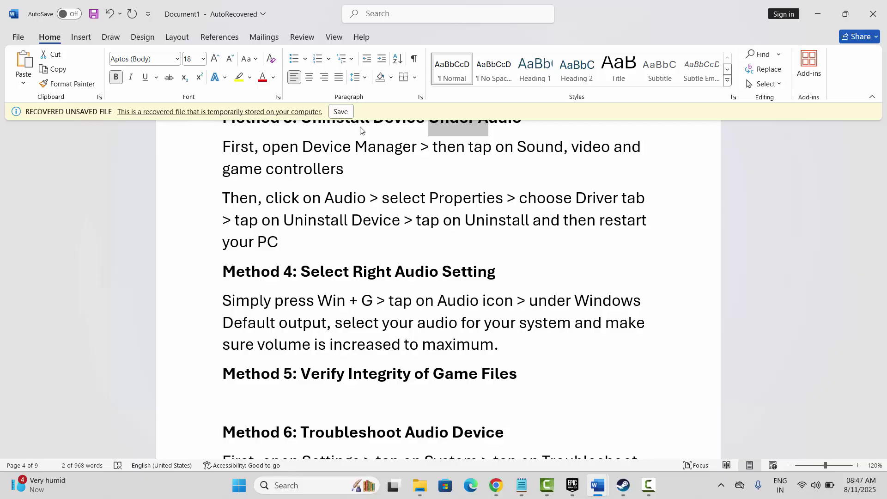
Place the caret after 'maximum.' in Method 4 and switch to the Steam library
{"action": "left_click", "coordinate": [296, 352]}
{"action": "scroll", "coordinate": [307, 311], "scroll_direction": "down", "scroll_amount": 1}
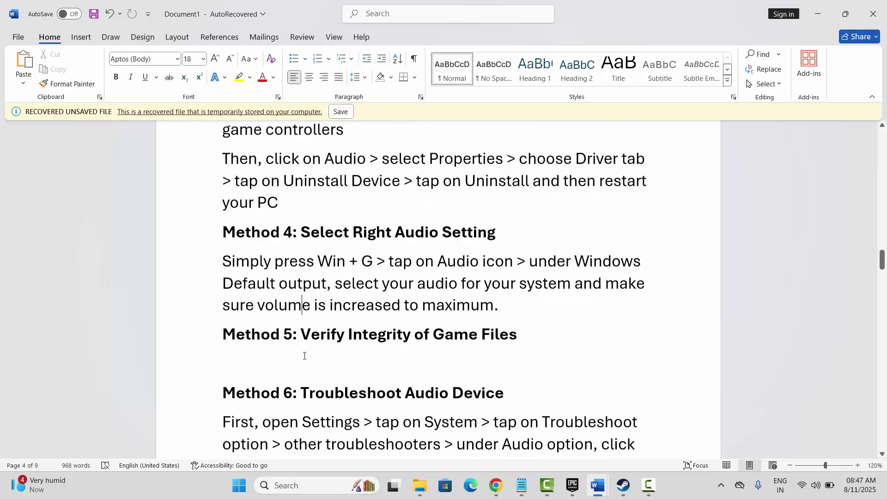
{"action": "left_click", "coordinate": [513, 281]}
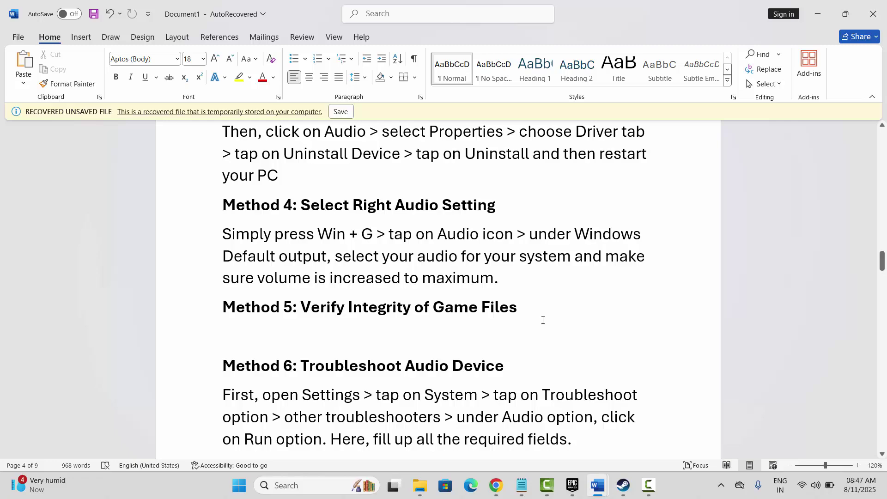
{"action": "left_click", "coordinate": [623, 484]}
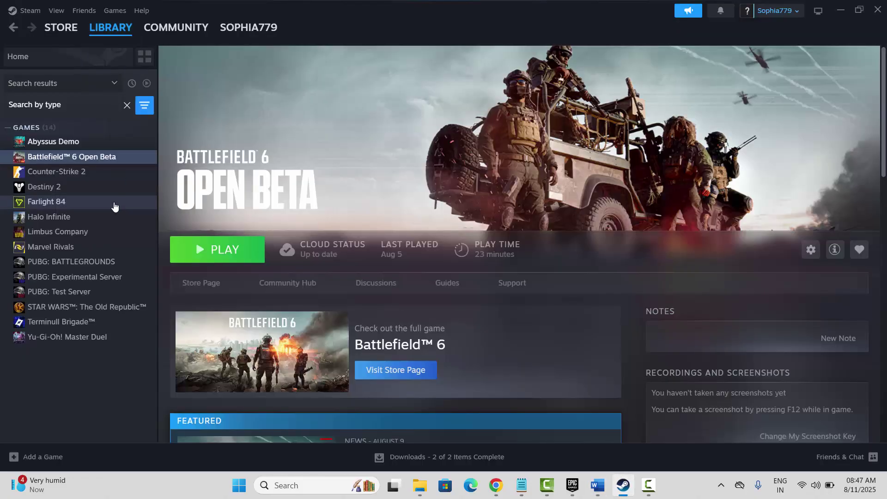
View Battlefield™ 6 Open Beta's Installed Files properties, then close them and minimize Steam
{"action": "right_click", "coordinate": [103, 161]}
{"action": "left_click", "coordinate": [147, 259]}
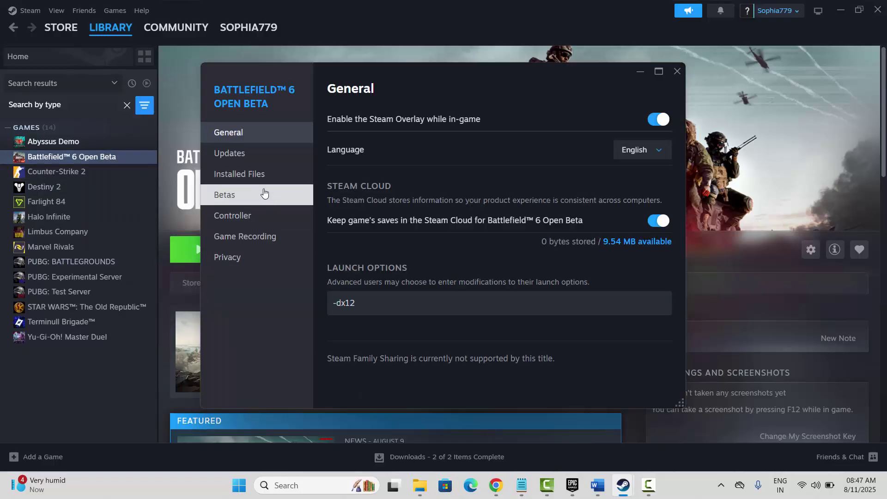
{"action": "left_click", "coordinate": [259, 174]}
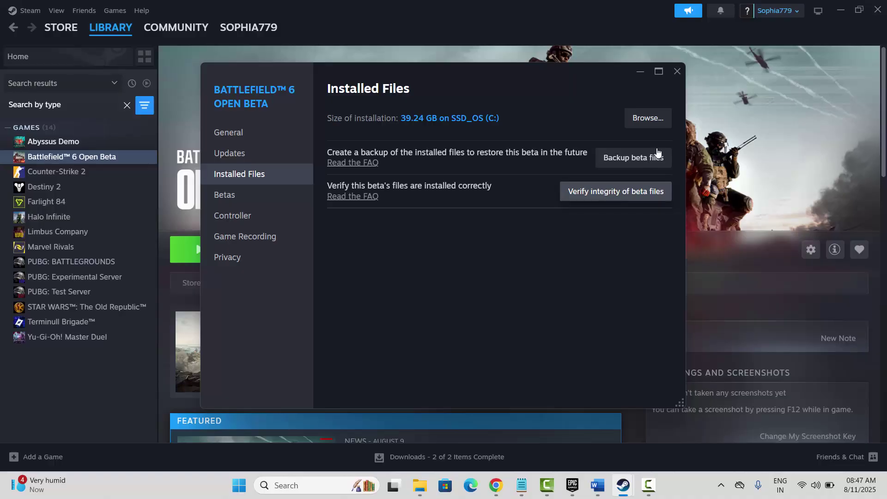
{"action": "left_click", "coordinate": [677, 70]}
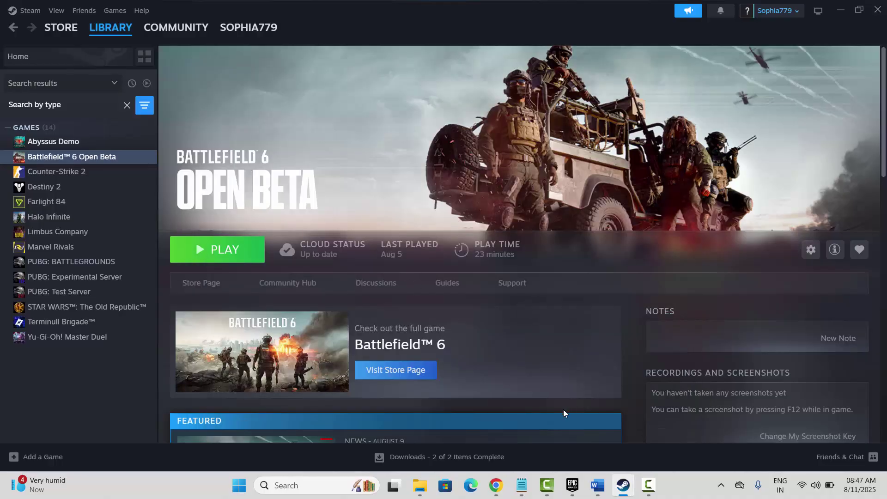
{"action": "mouse_move", "coordinate": [624, 492]}
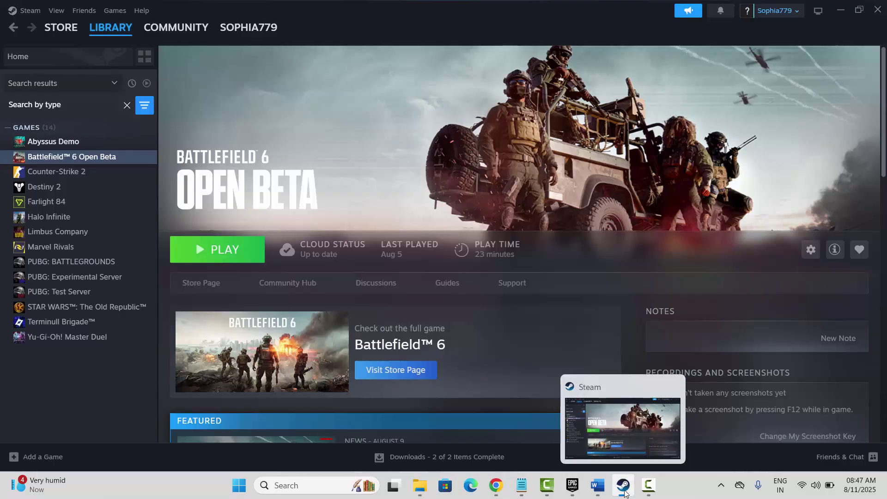
{"action": "left_click", "coordinate": [625, 492]}
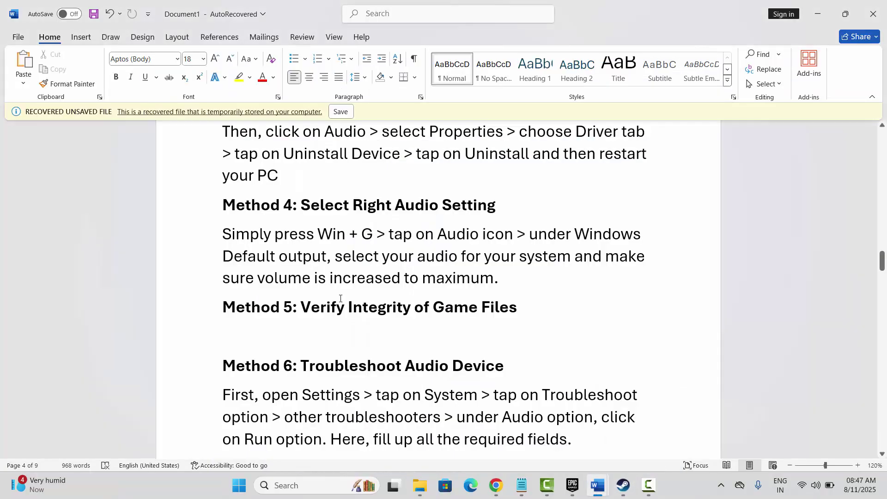
Scroll the Word guide to Method 7 and launch Settings from Search's Recent list
{"action": "scroll", "coordinate": [341, 302], "scroll_direction": "down", "scroll_amount": 2}
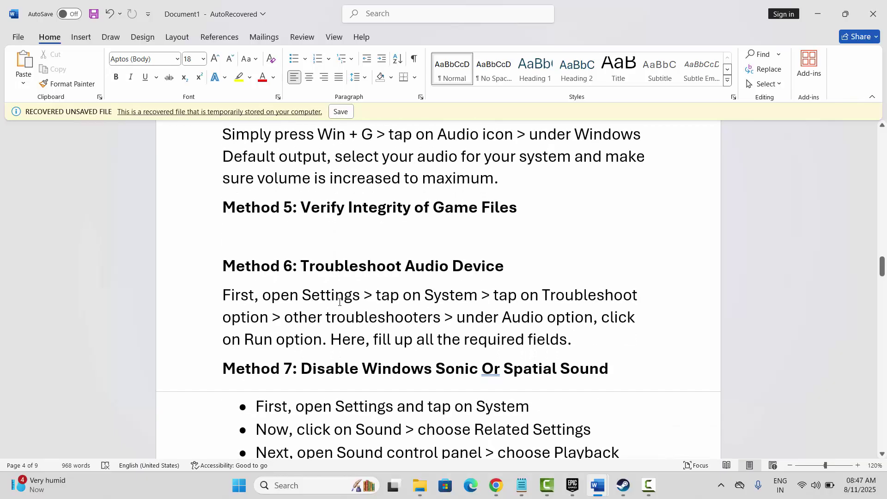
{"action": "scroll", "coordinate": [340, 302], "scroll_direction": "down", "scroll_amount": 1}
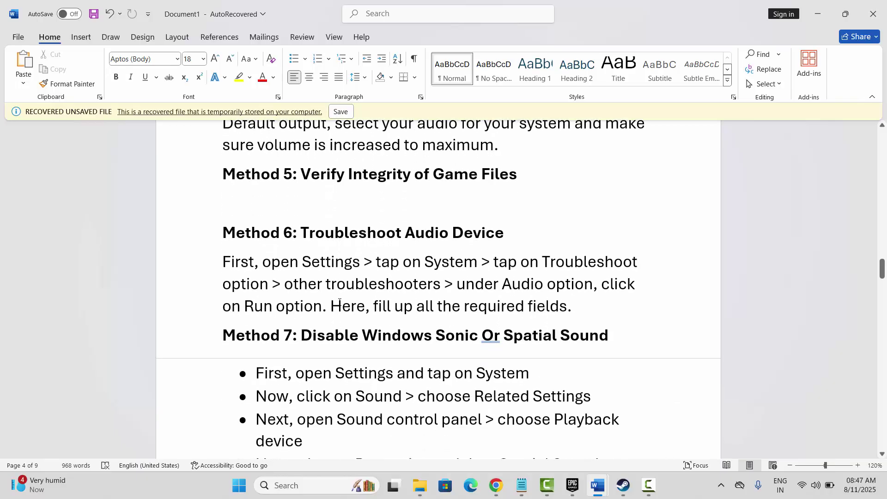
{"action": "left_click", "coordinate": [294, 486]}
{"action": "left_click", "coordinate": [320, 329]}
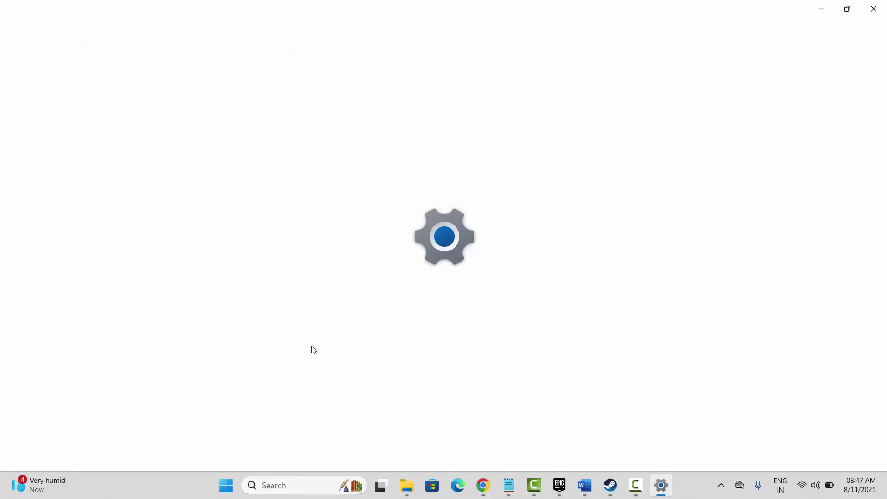
Go to System > Troubleshoot > Other troubleshooters to locate Audio, then close Settings
{"action": "left_click", "coordinate": [660, 485]}
{"action": "left_click", "coordinate": [660, 485]}
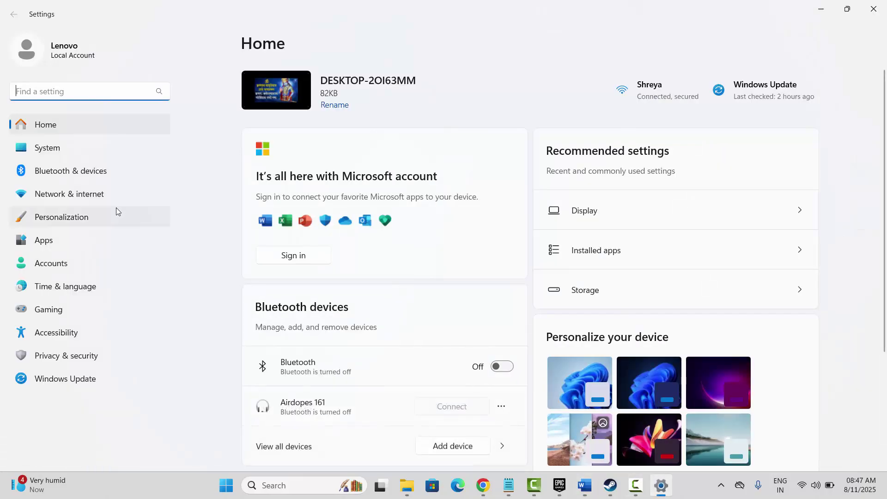
{"action": "left_click", "coordinate": [54, 150]}
{"action": "scroll", "coordinate": [440, 293], "scroll_direction": "down", "scroll_amount": 4}
{"action": "scroll", "coordinate": [440, 304], "scroll_direction": "down", "scroll_amount": 4}
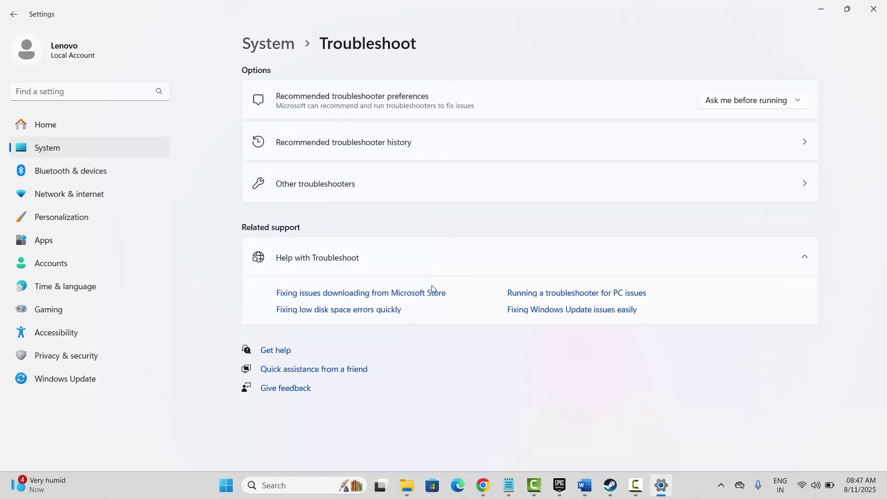
{"action": "left_click", "coordinate": [390, 193]}
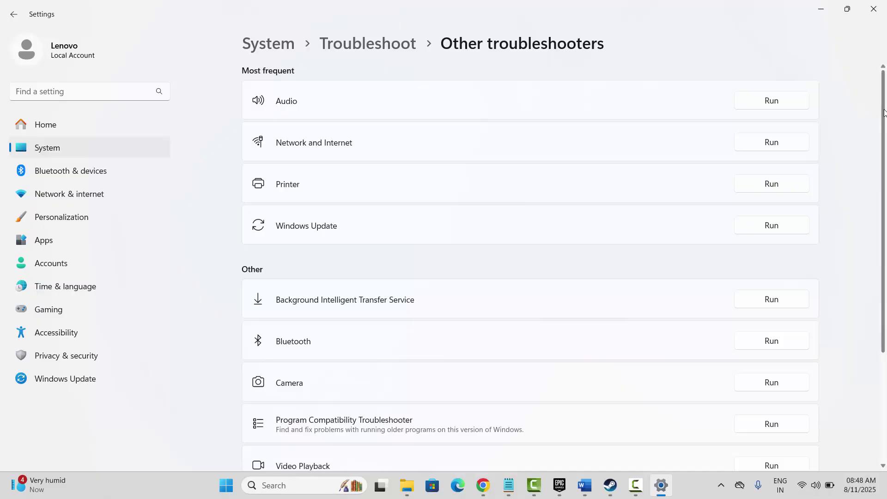
{"action": "left_click", "coordinate": [874, 12]}
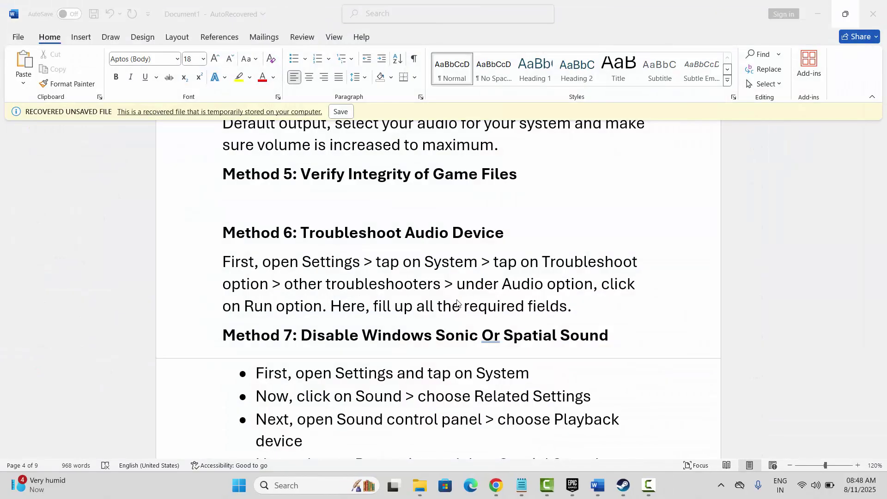
Bring the full Method 7 bullet list into view in Word, then open Windows search
{"action": "scroll", "coordinate": [456, 303], "scroll_direction": "down", "scroll_amount": 5}
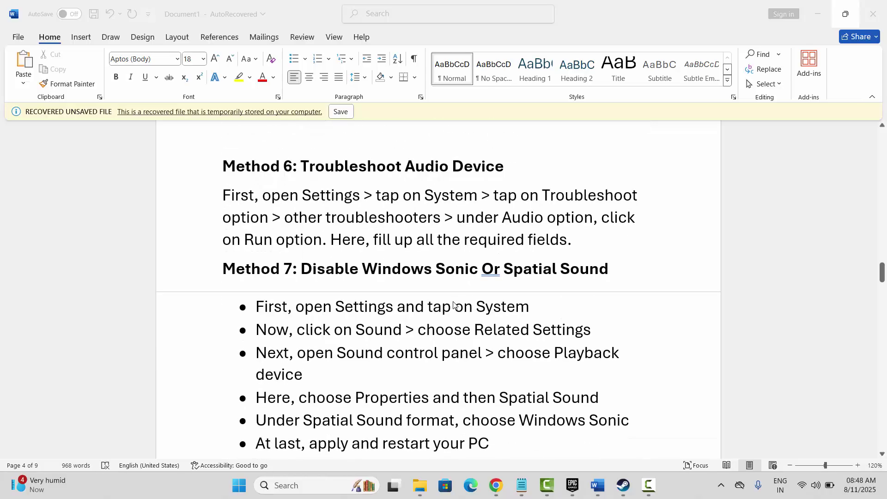
{"action": "scroll", "coordinate": [416, 291], "scroll_direction": "up", "scroll_amount": 1}
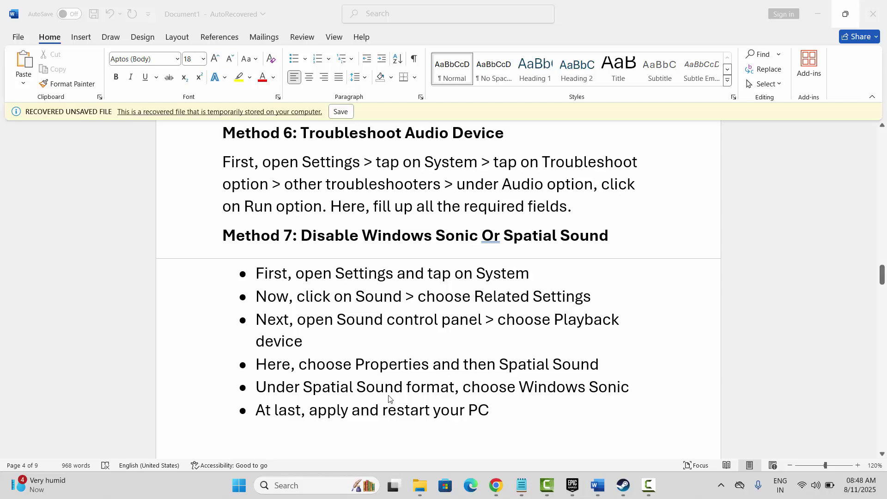
{"action": "left_click", "coordinate": [294, 486]}
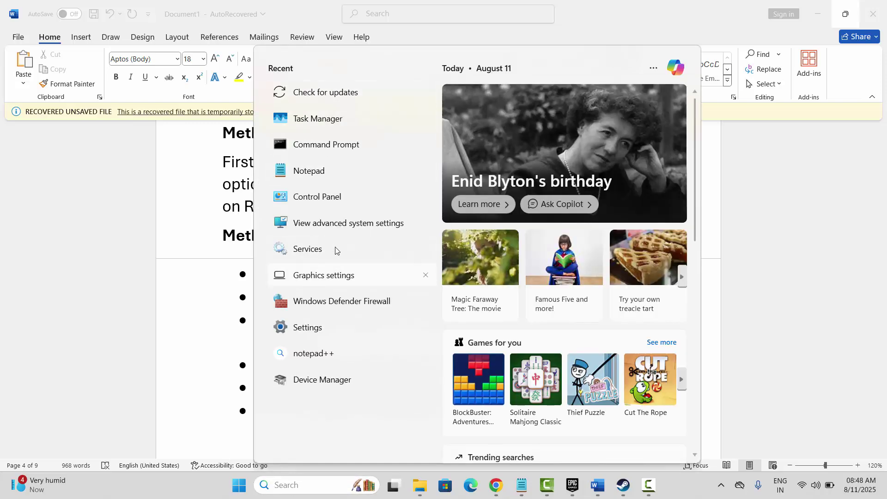
Open the Speakers device properties from Control Panel's Hardware and Sound
{"action": "left_click", "coordinate": [328, 199]}
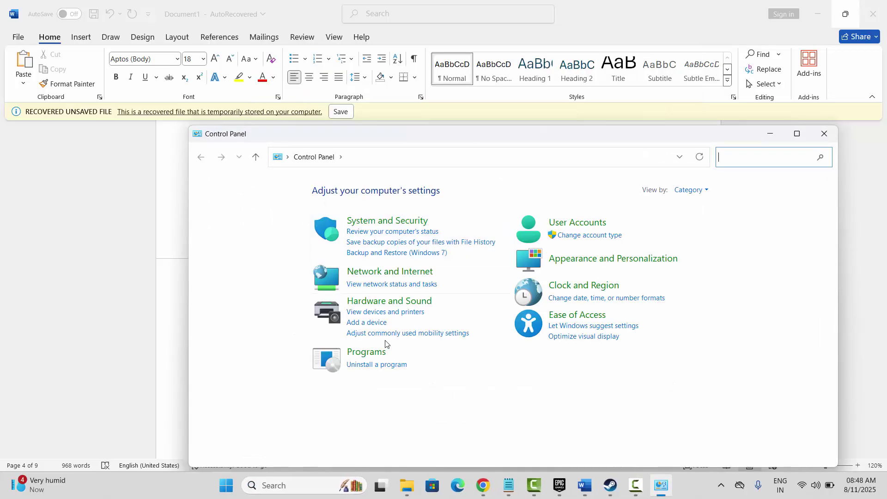
{"action": "left_click", "coordinate": [386, 303]}
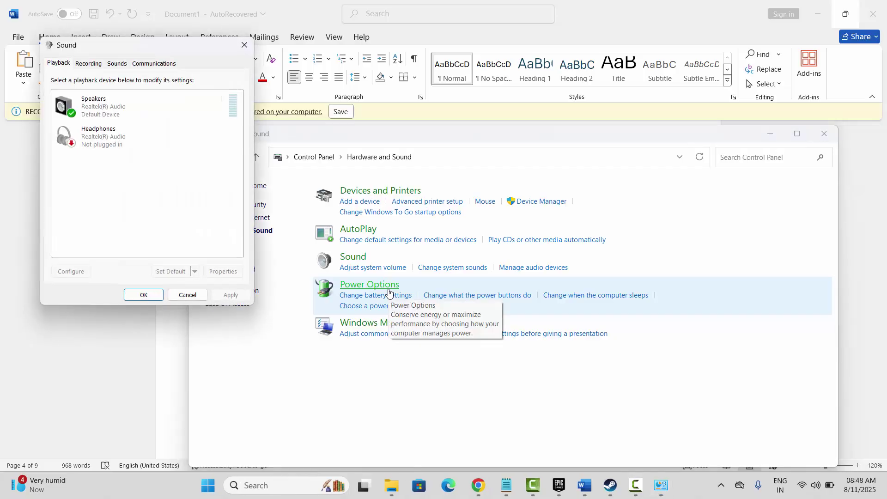
{"action": "right_click", "coordinate": [116, 110]}
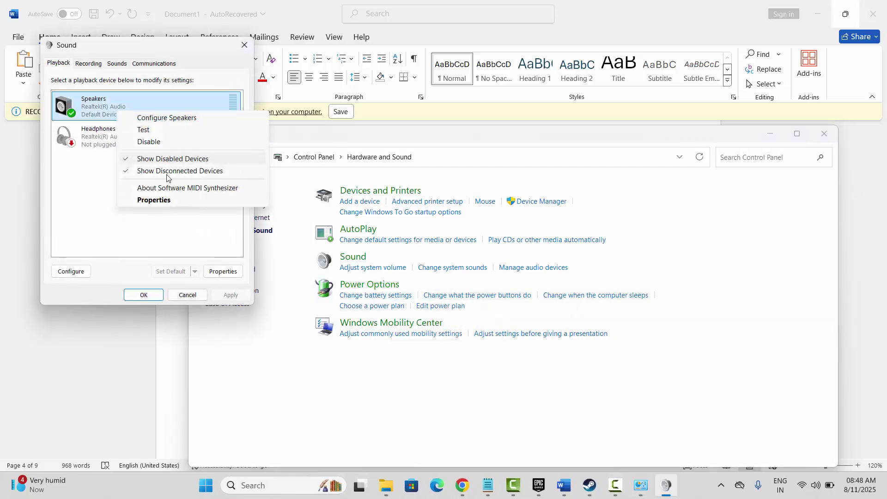
{"action": "left_click", "coordinate": [171, 201]}
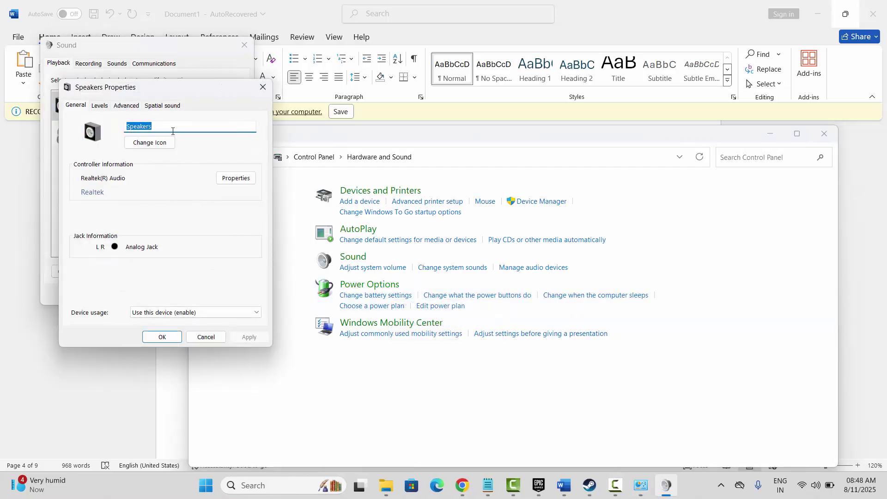
Choose Windows Sonic for Headphones as the Speakers' spatial sound format and close the dialogs
{"action": "left_click", "coordinate": [162, 107]}
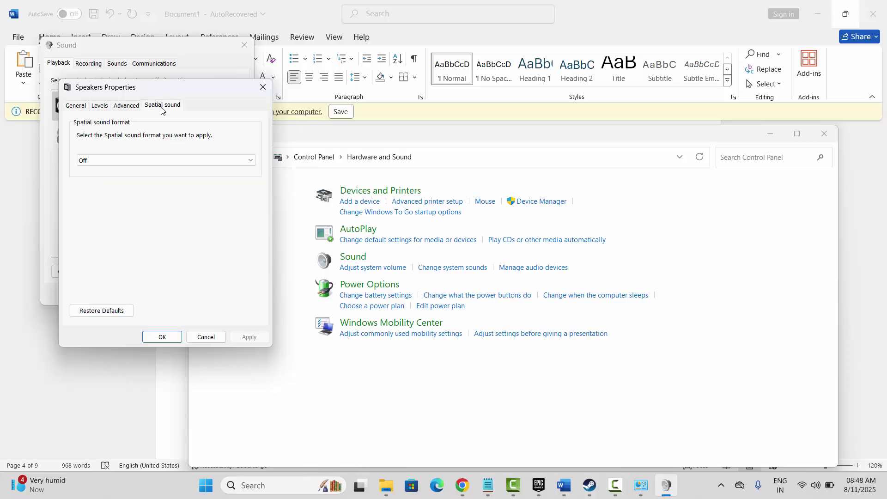
{"action": "left_click", "coordinate": [252, 165]}
{"action": "left_click", "coordinate": [228, 182]}
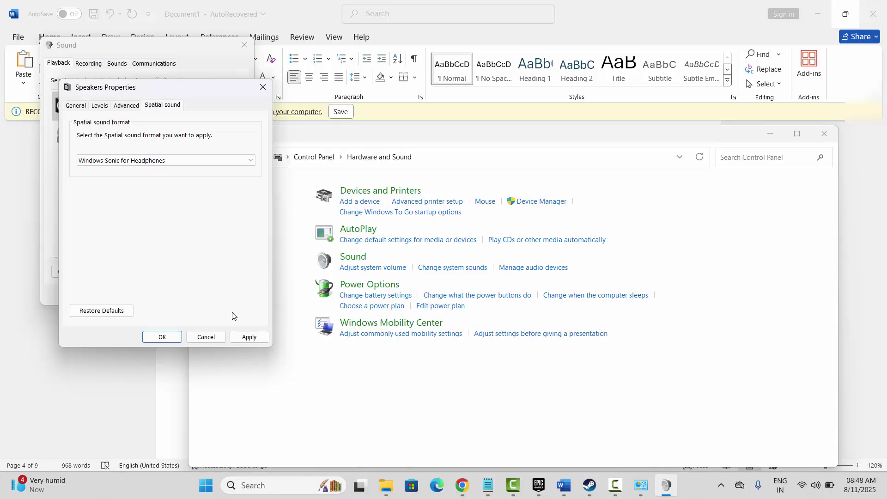
{"action": "left_click", "coordinate": [262, 88]}
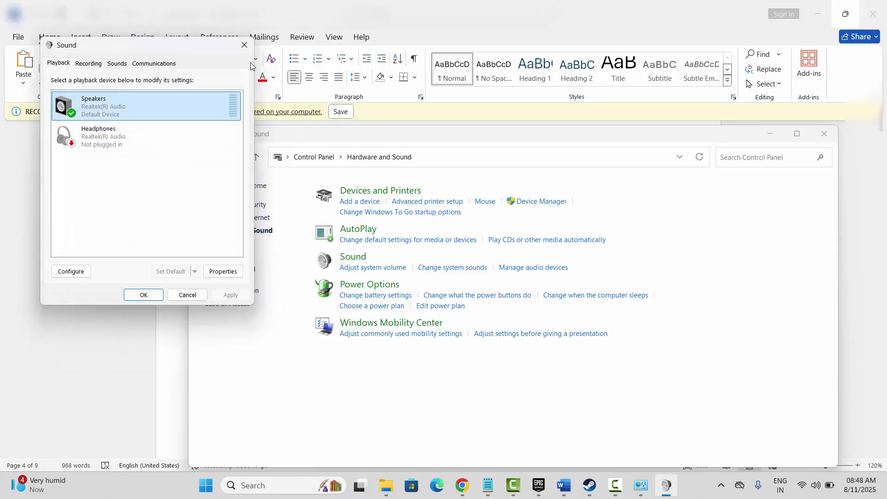
{"action": "left_click", "coordinate": [245, 45]}
Close Control Panel and scroll Word back up to Methods 3 and 4
{"action": "left_click", "coordinate": [824, 133]}
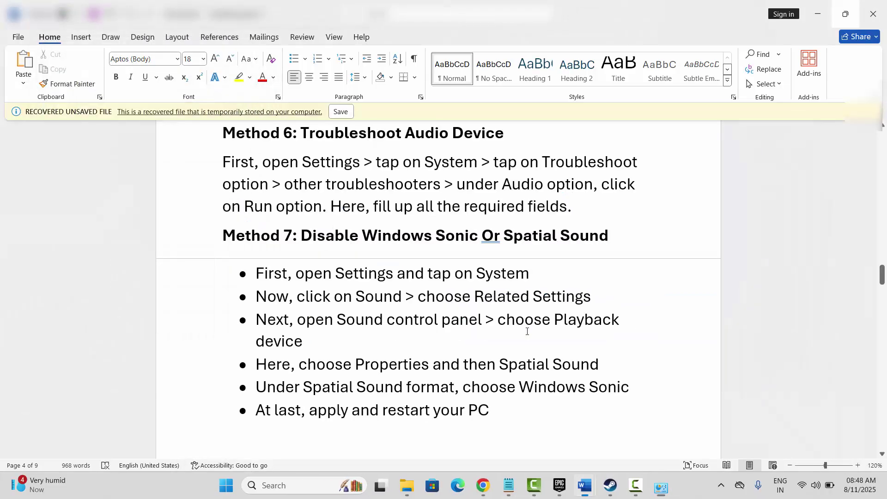
{"action": "scroll", "coordinate": [390, 350], "scroll_direction": "down", "scroll_amount": 2}
{"action": "scroll", "coordinate": [395, 354], "scroll_direction": "up", "scroll_amount": 1}
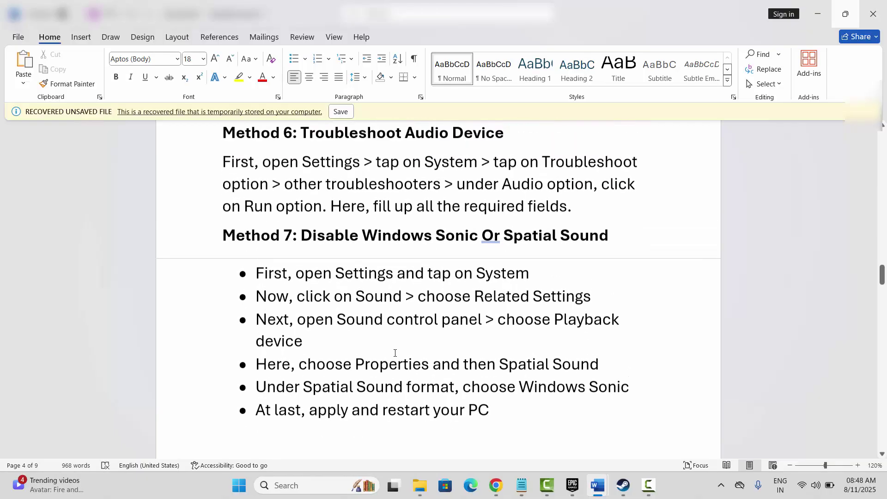
{"action": "scroll", "coordinate": [395, 354], "scroll_direction": "up", "scroll_amount": 1}
{"action": "scroll", "coordinate": [395, 354], "scroll_direction": "up", "scroll_amount": 6}
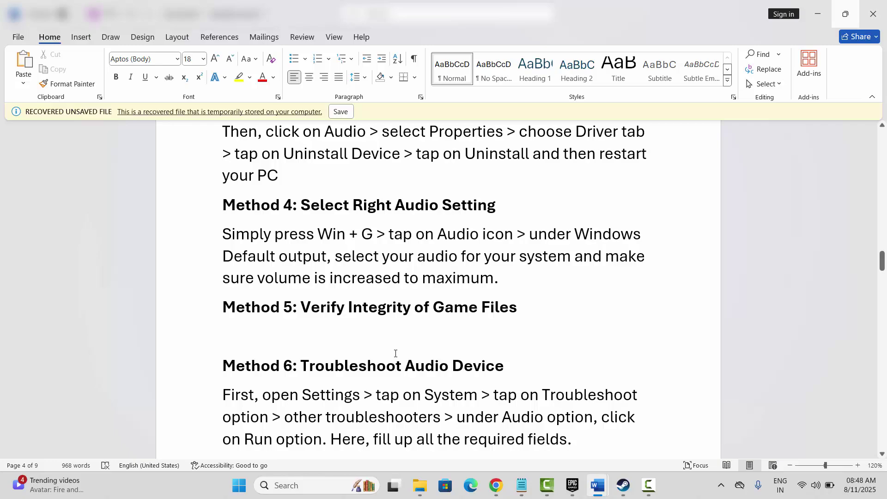
{"action": "scroll", "coordinate": [395, 354], "scroll_direction": "up", "scroll_amount": 2}
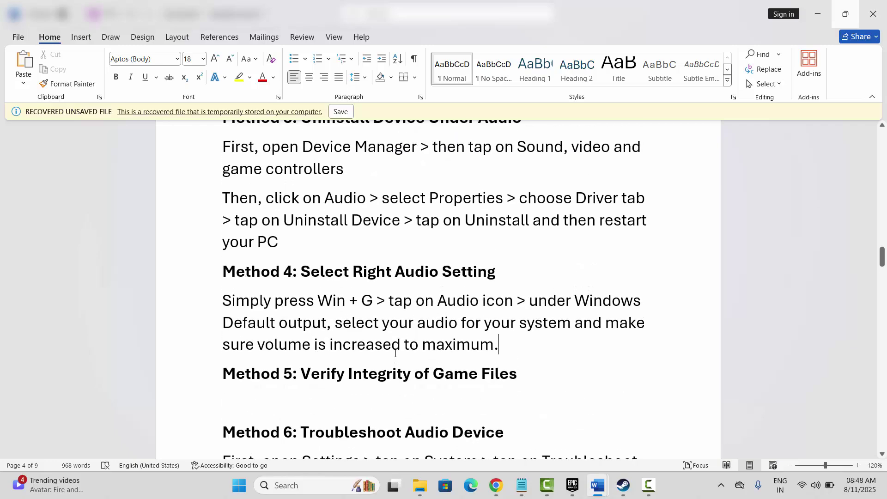